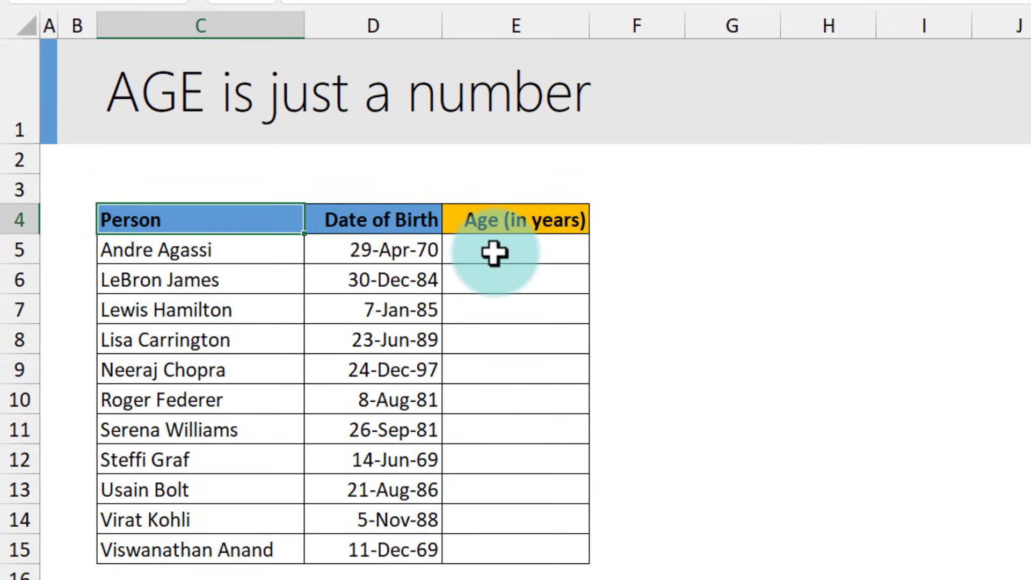
# - Enter =TODAY()-D5 in E5 to get the first person's age in days (18857.00)
pyautogui.click(493, 251)
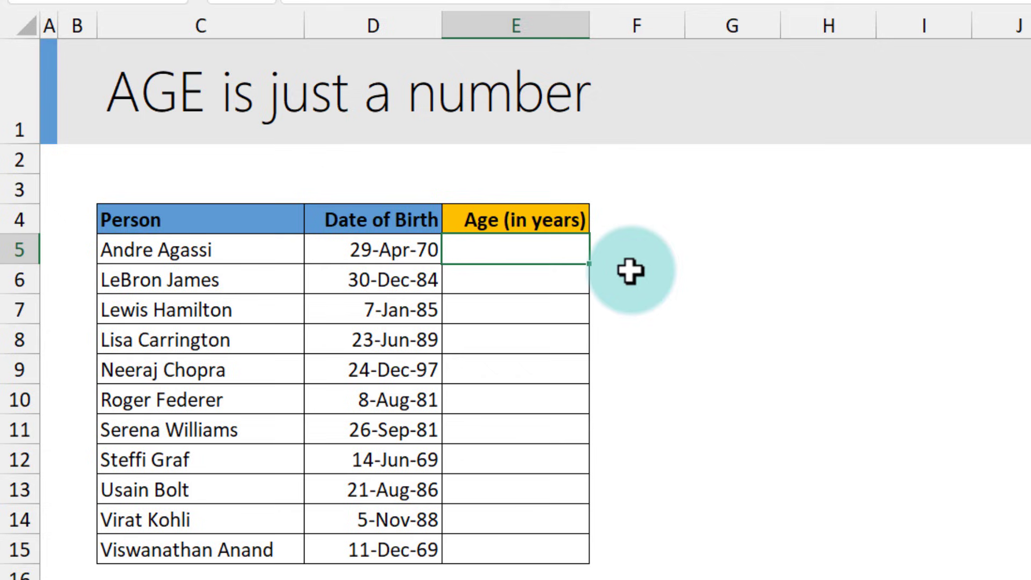
pyautogui.write('=toda')
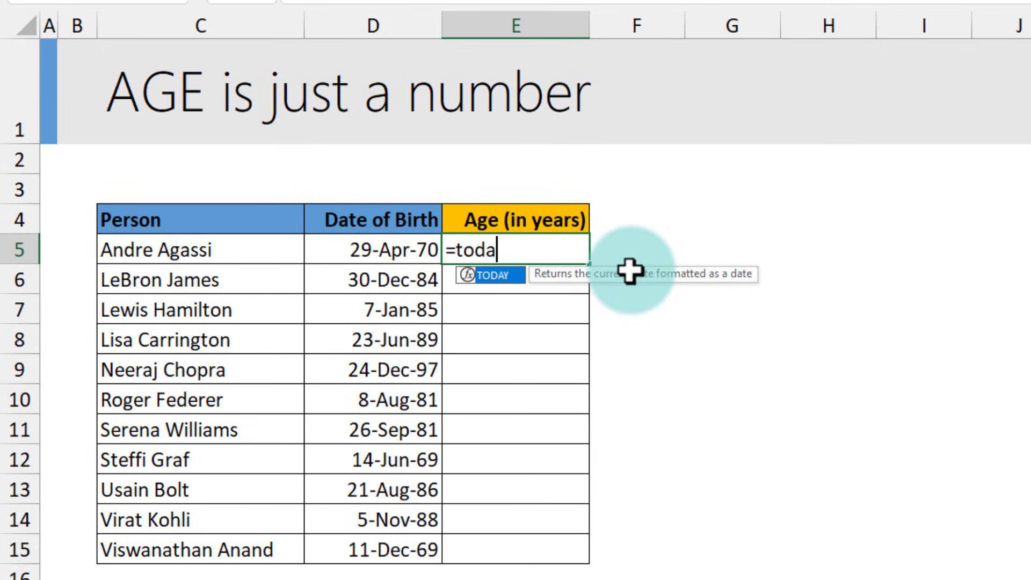
pyautogui.write('y()')
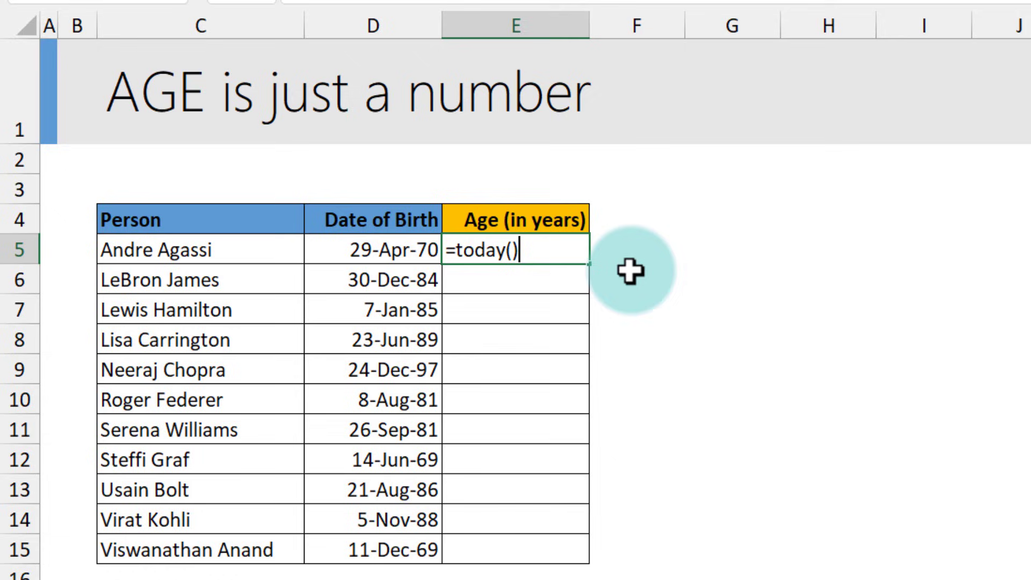
pyautogui.write('-')
pyautogui.click(409, 253)
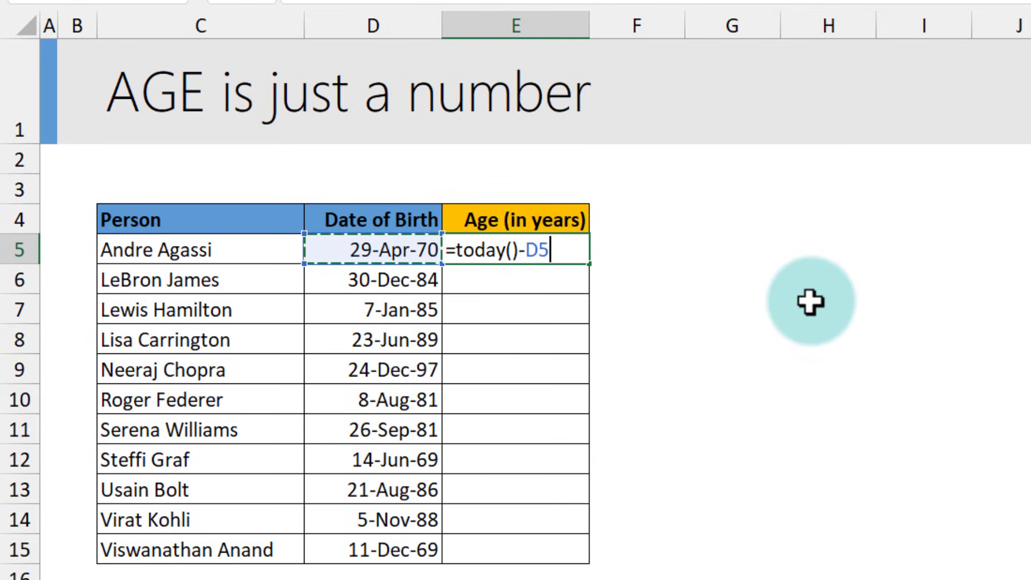
pyautogui.press('Return')
pyautogui.click(542, 250)
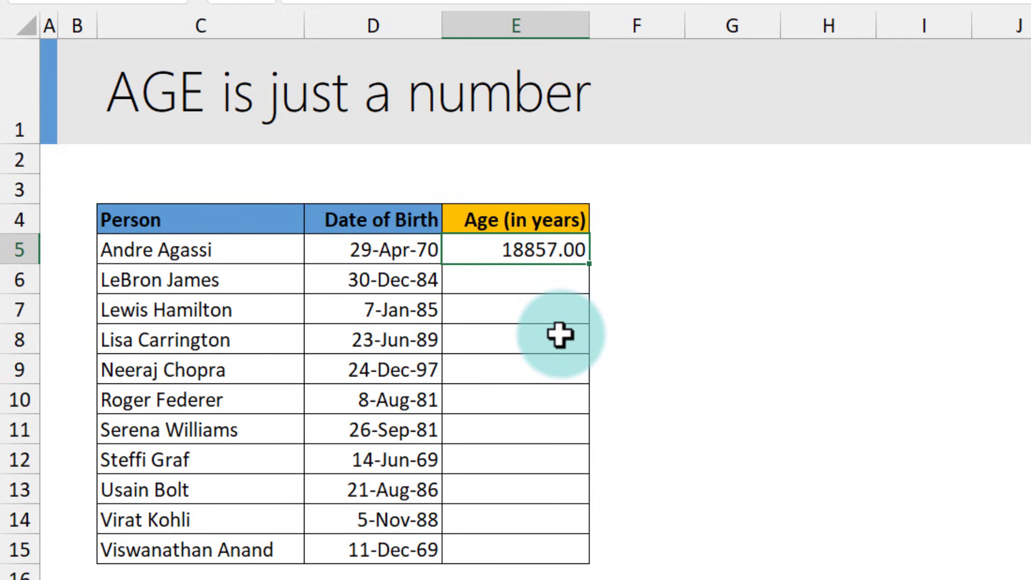
# - Change E5's formula to =(TODAY()-D5)/365 so it shows age in years (51.66)
pyautogui.doubleClick(460, 251)
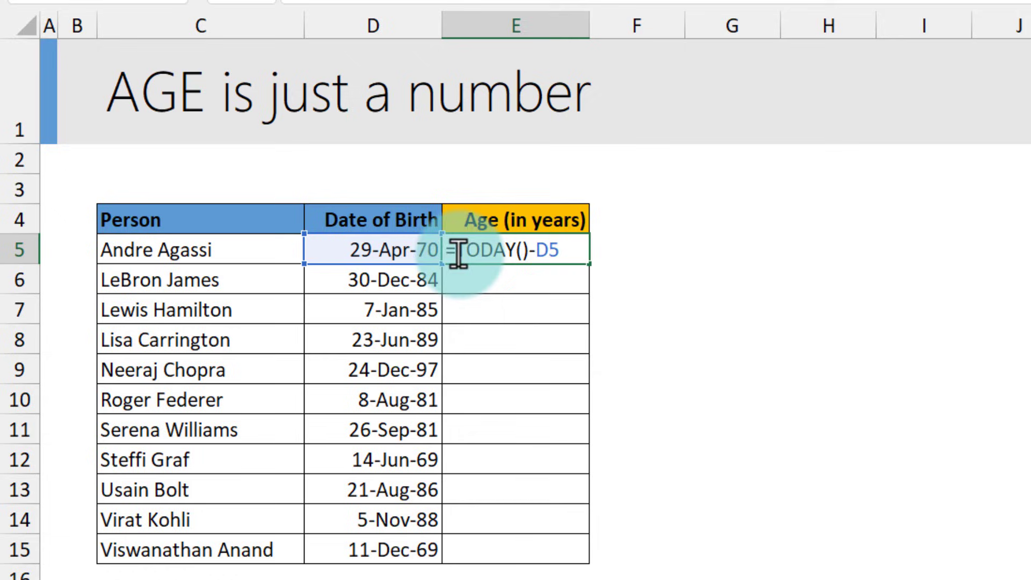
pyautogui.write('(')
pyautogui.press('End')
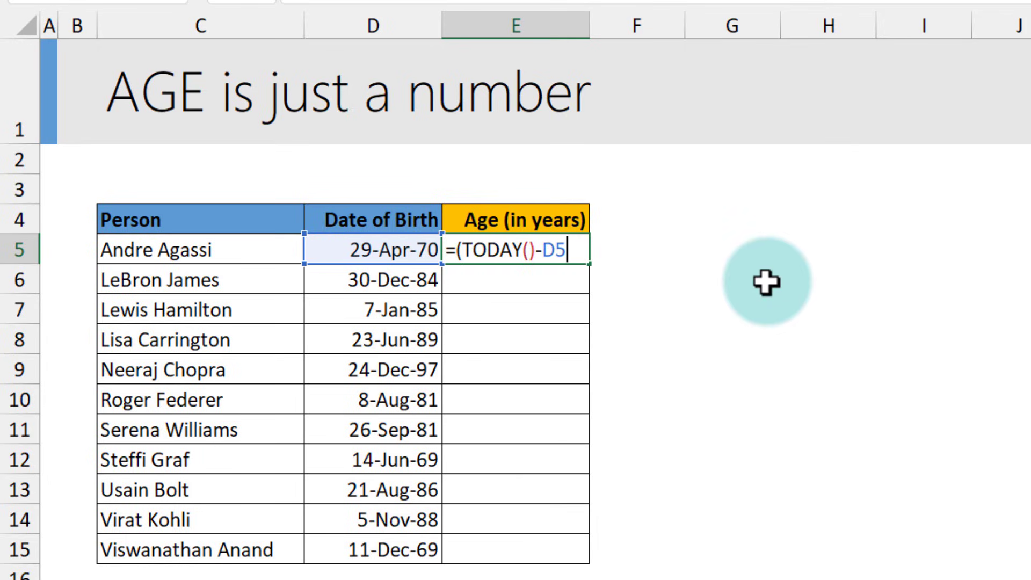
pyautogui.write(')/365')
pyautogui.press('Return')
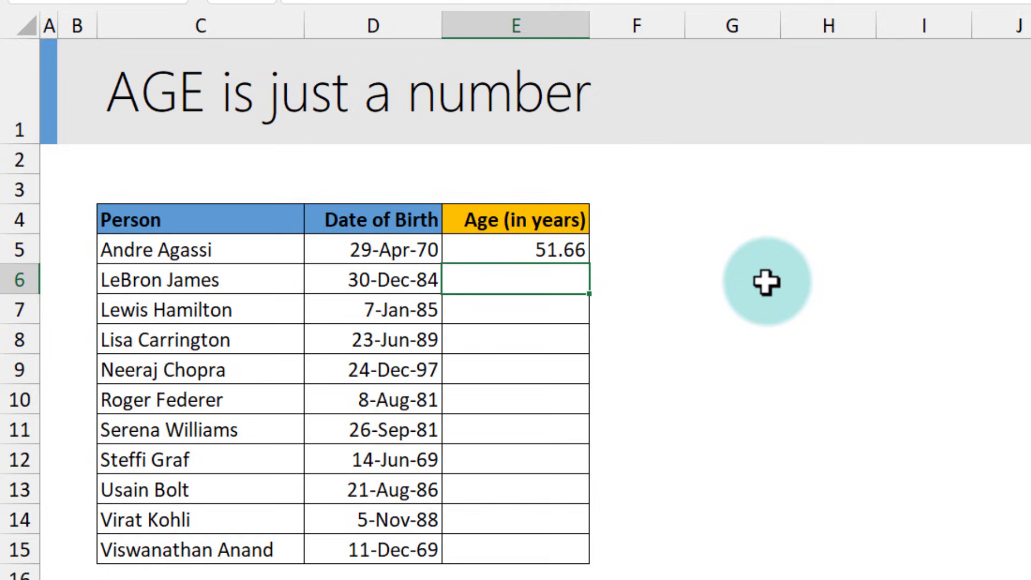
# - Fill the decimal-age formula from E5 down to E15
pyautogui.click(571, 247)
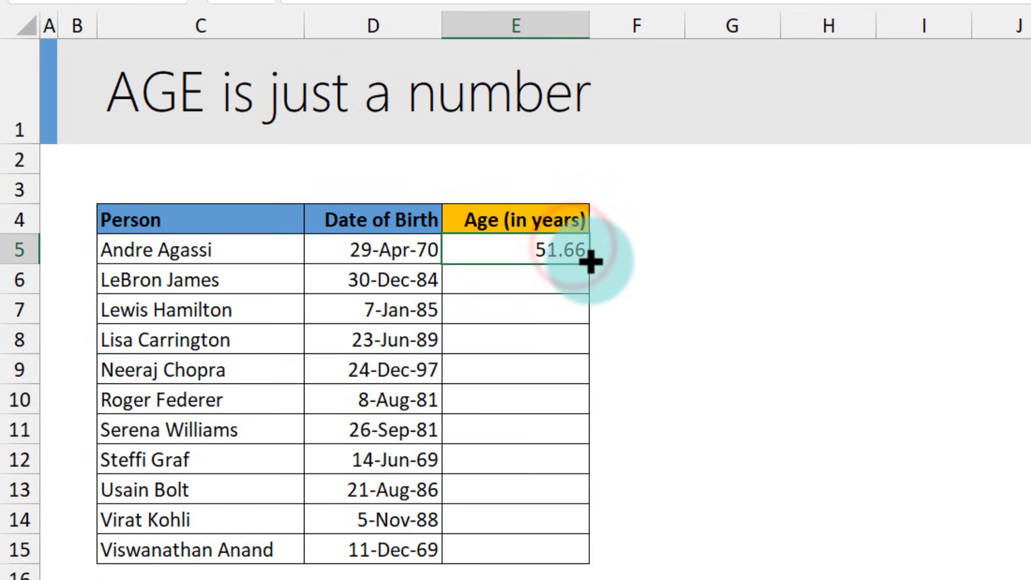
pyautogui.moveTo(589, 263); pyautogui.dragTo(572, 558)
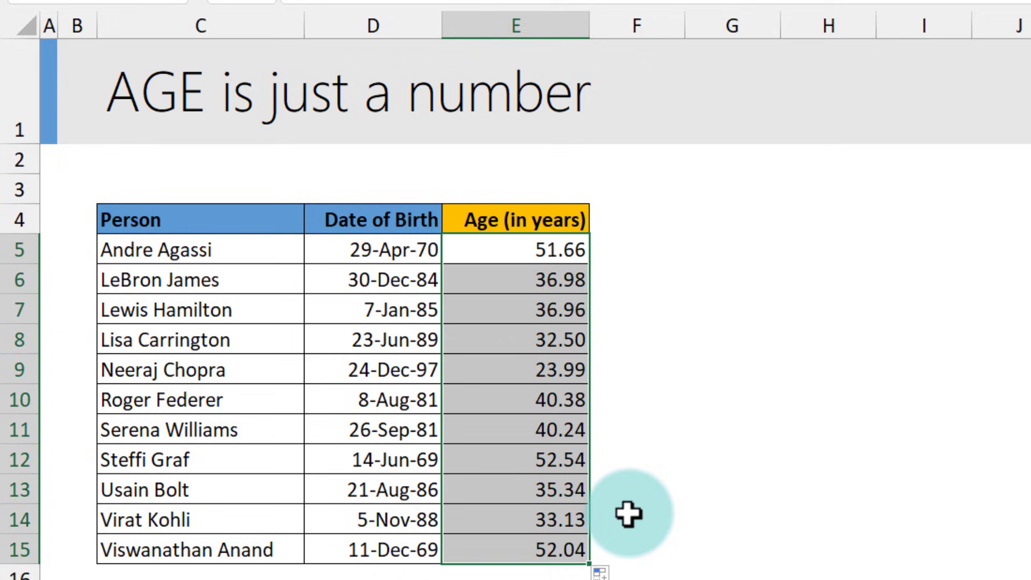
pyautogui.click(561, 251)
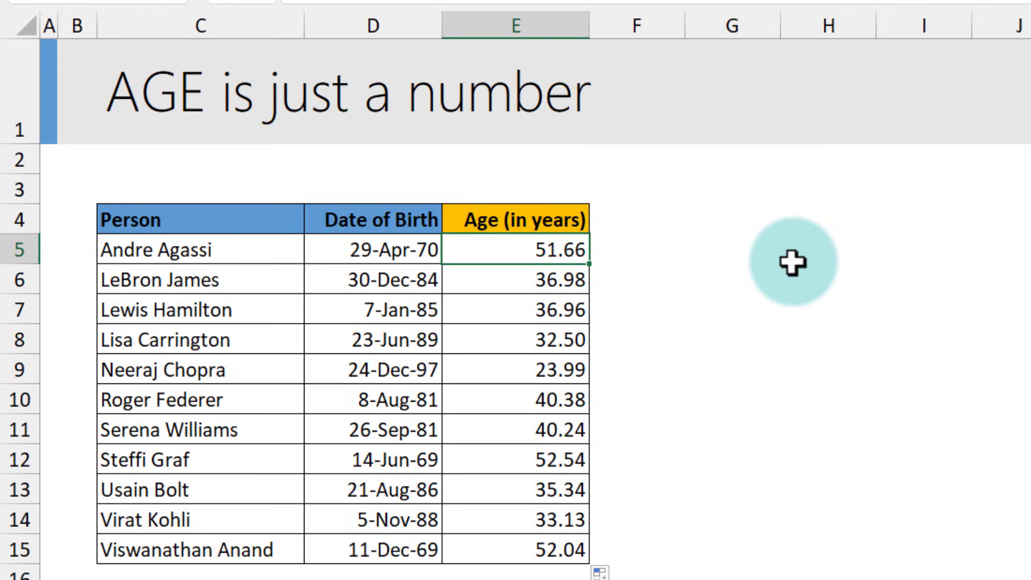
# - Change E5's divisor from 365 to 365.25 so the age reads 51.63
pyautogui.press('F2')
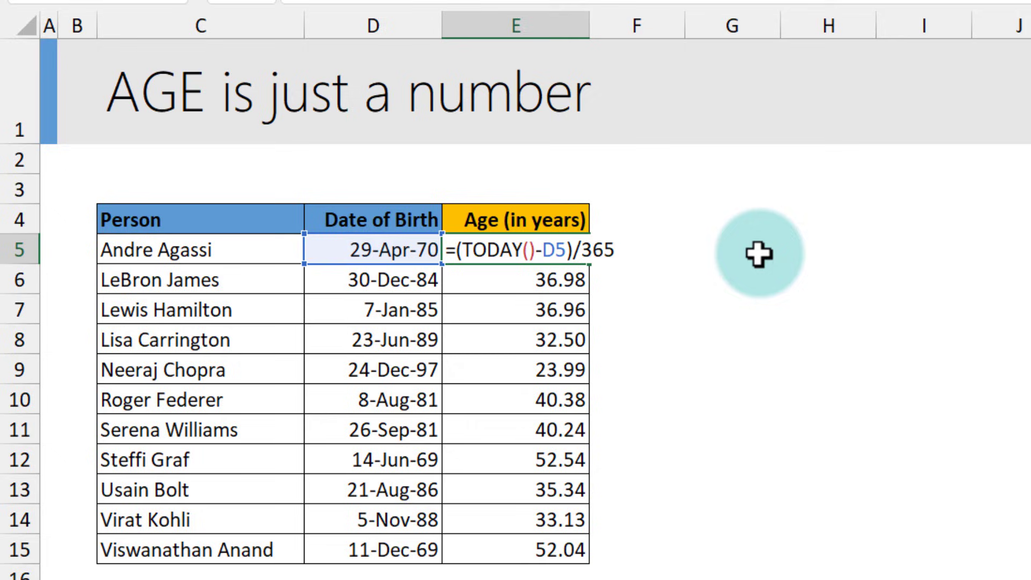
pyautogui.write('.25')
pyautogui.press('Return')
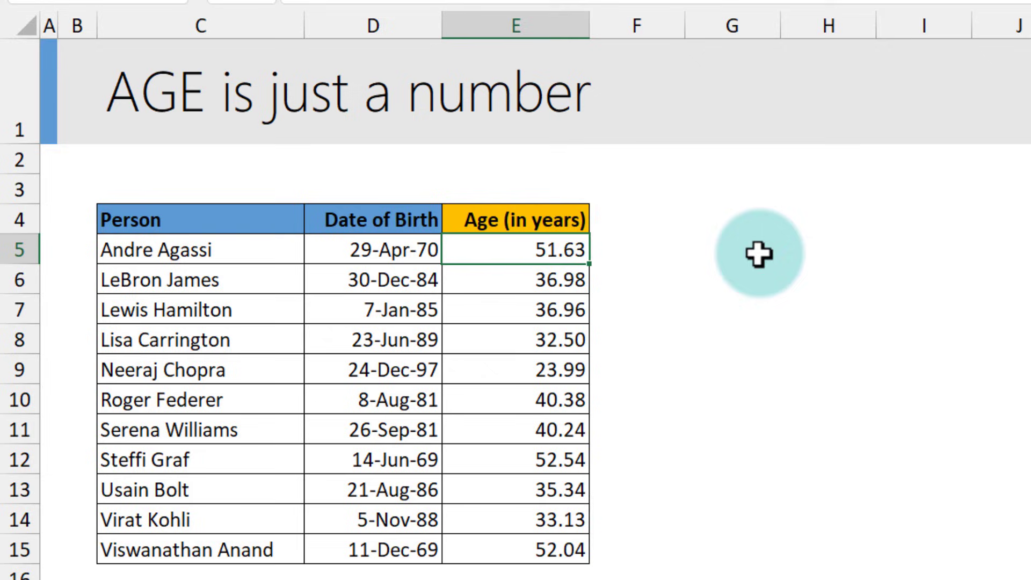
pyautogui.click(584, 244)
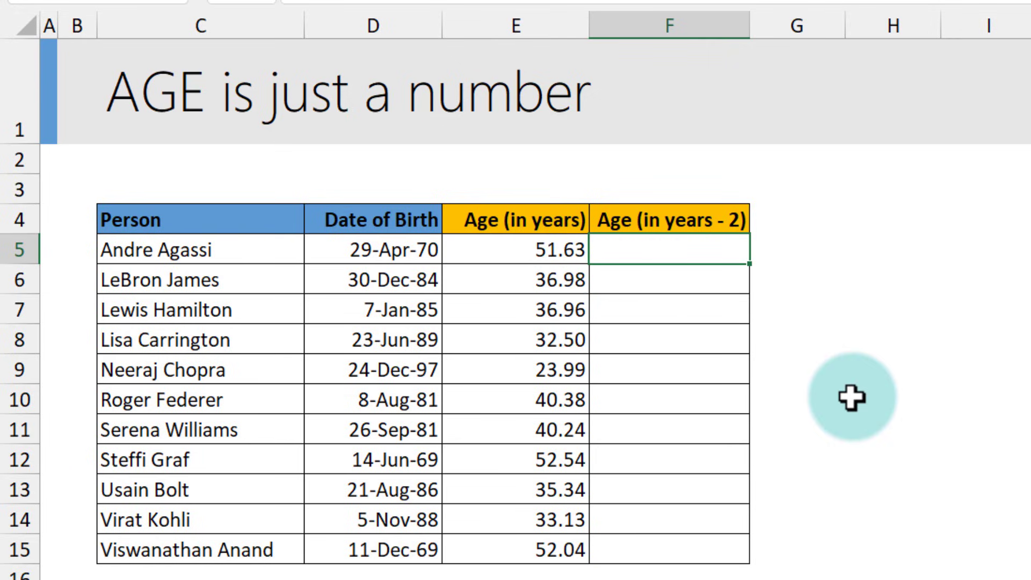
# - Enter =DATEDIF(D5,TODAY(),"Y") in F5 for the whole-year age
pyautogui.write('=da')
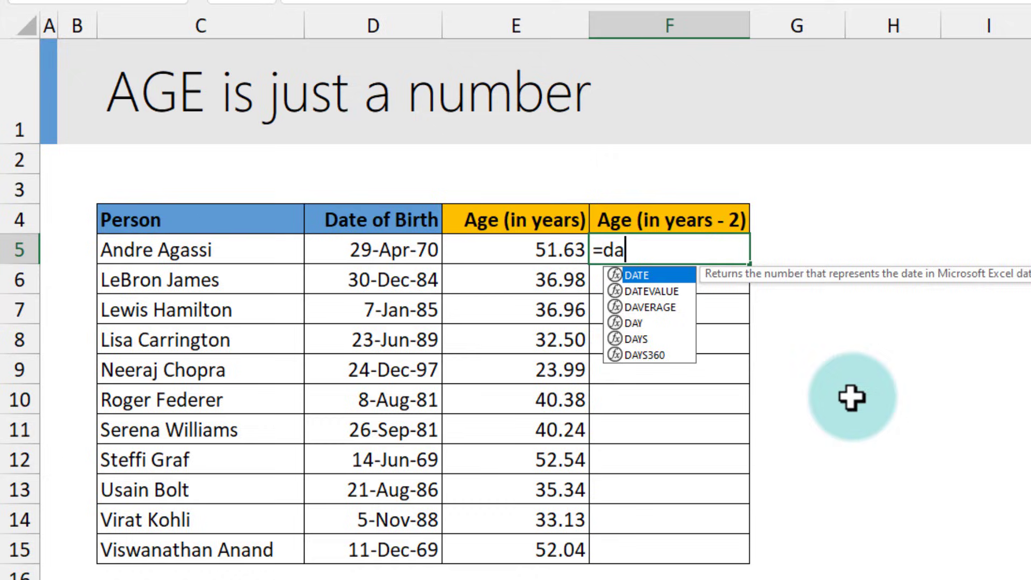
pyautogui.write('te')
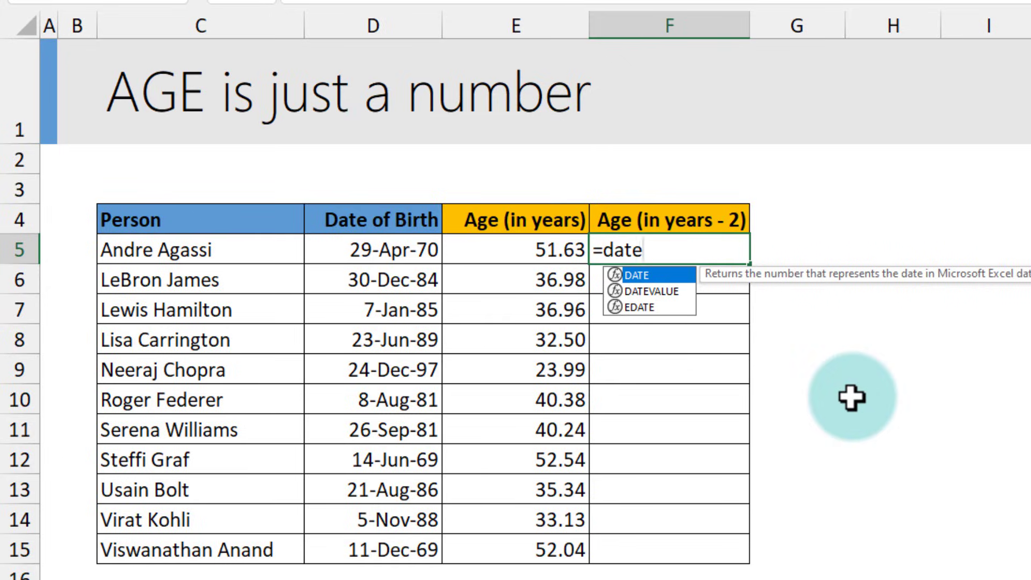
pyautogui.write('dif')
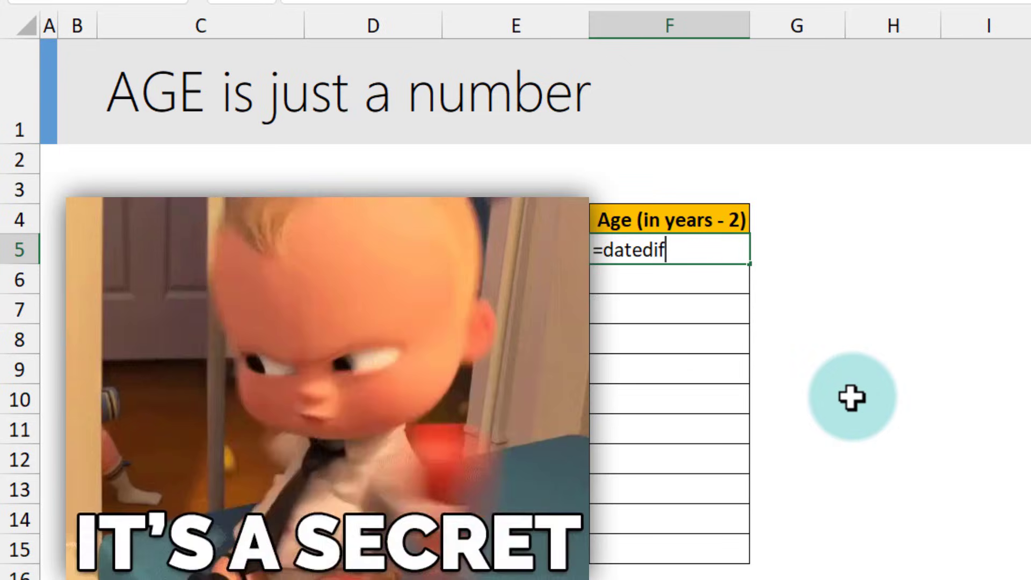
pyautogui.press('BackSpace')
pyautogui.press('BackSpace')
pyautogui.press('BackSpace')
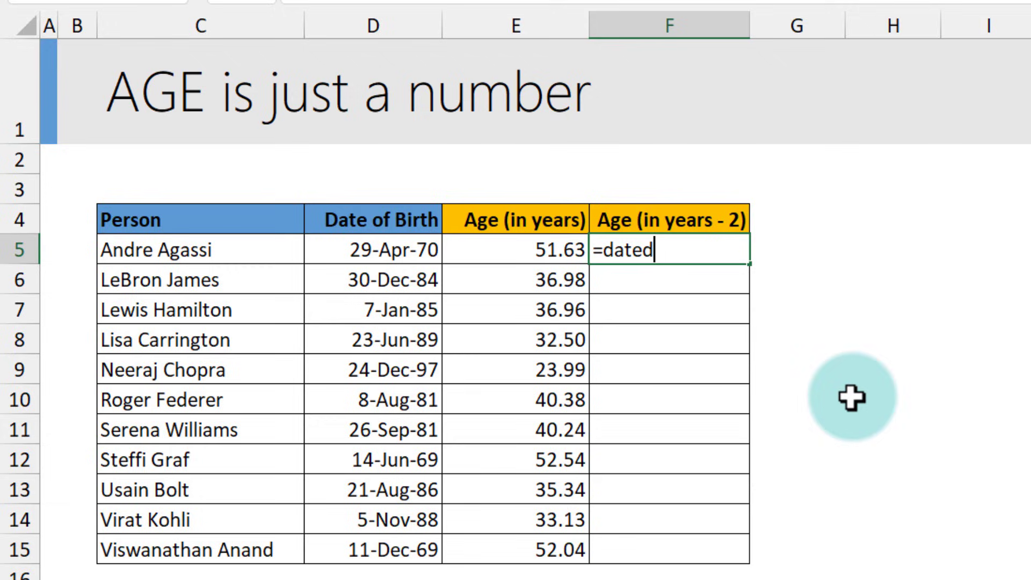
pyautogui.write('dif(')
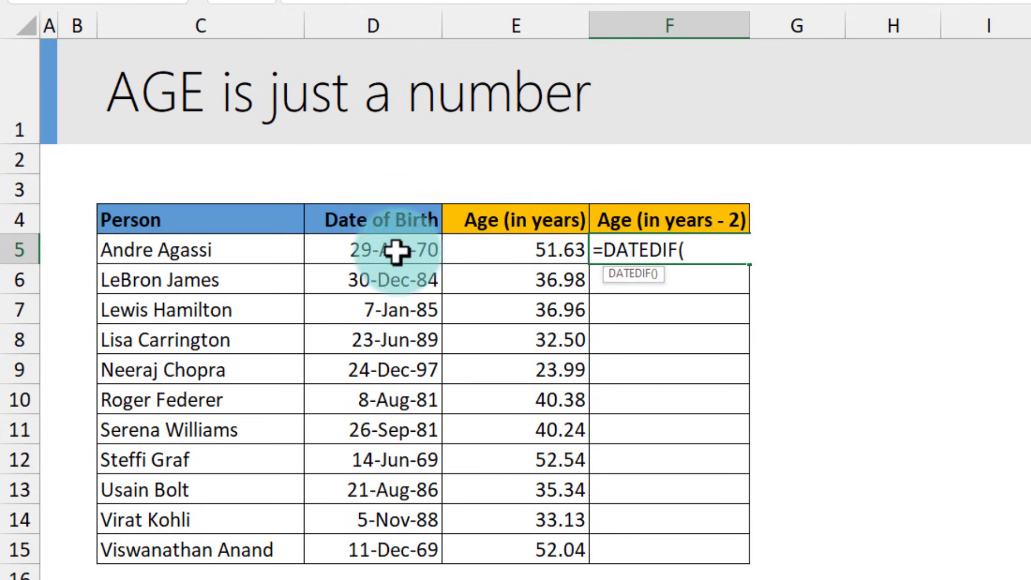
pyautogui.click(397, 251)
pyautogui.write(',')
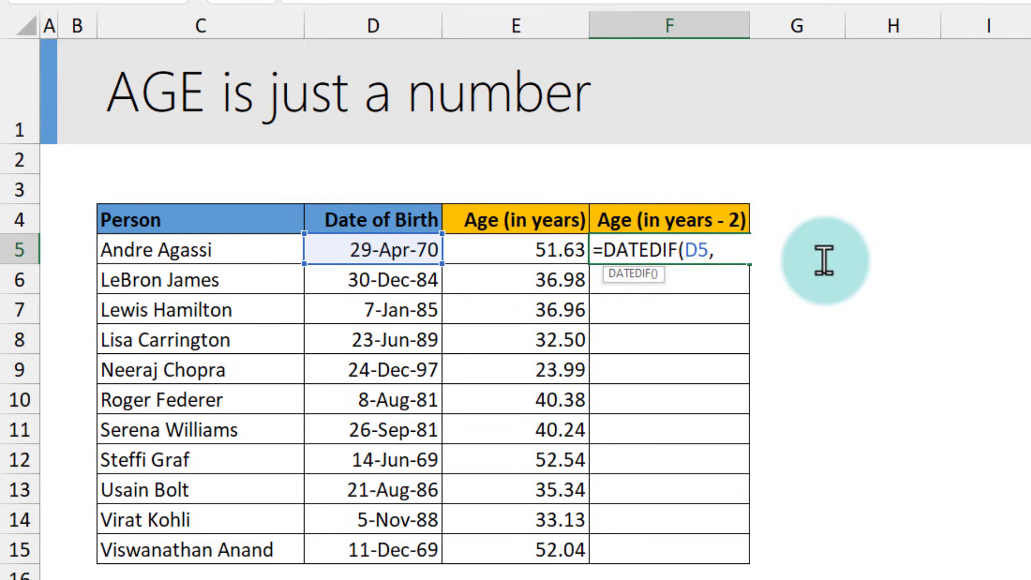
pyautogui.write('today(),"')
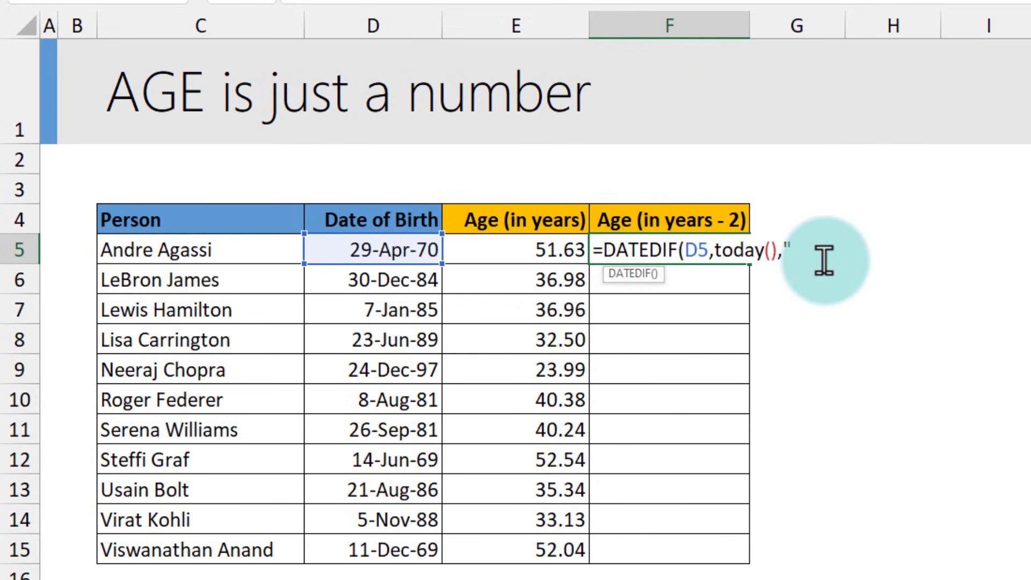
pyautogui.write('Y")')
pyautogui.press('Return')
# - Fill the whole-year age formula down to F15 and view F5's DATEDIF formula
pyautogui.click(720, 250)
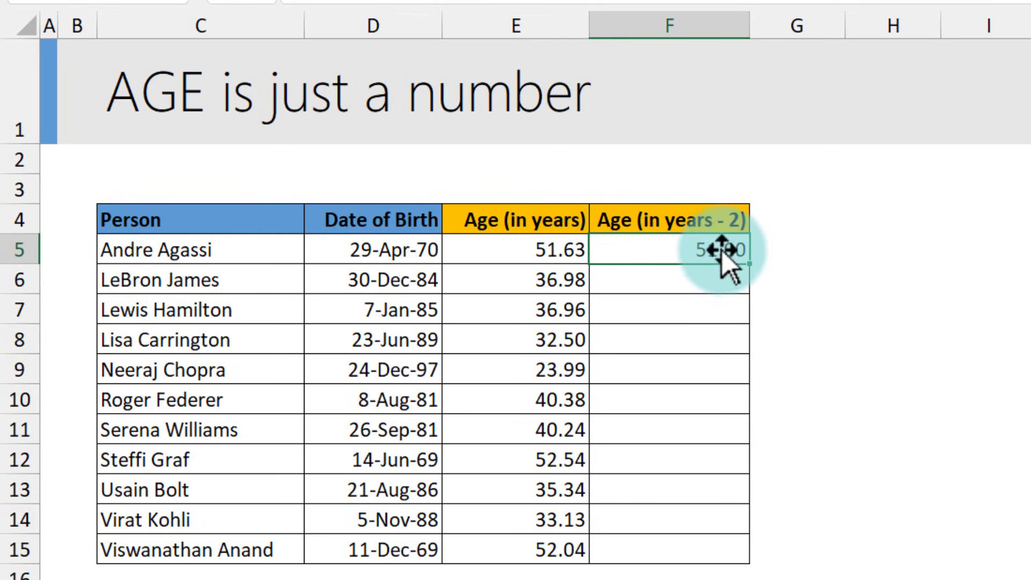
pyautogui.doubleClick(748, 263)
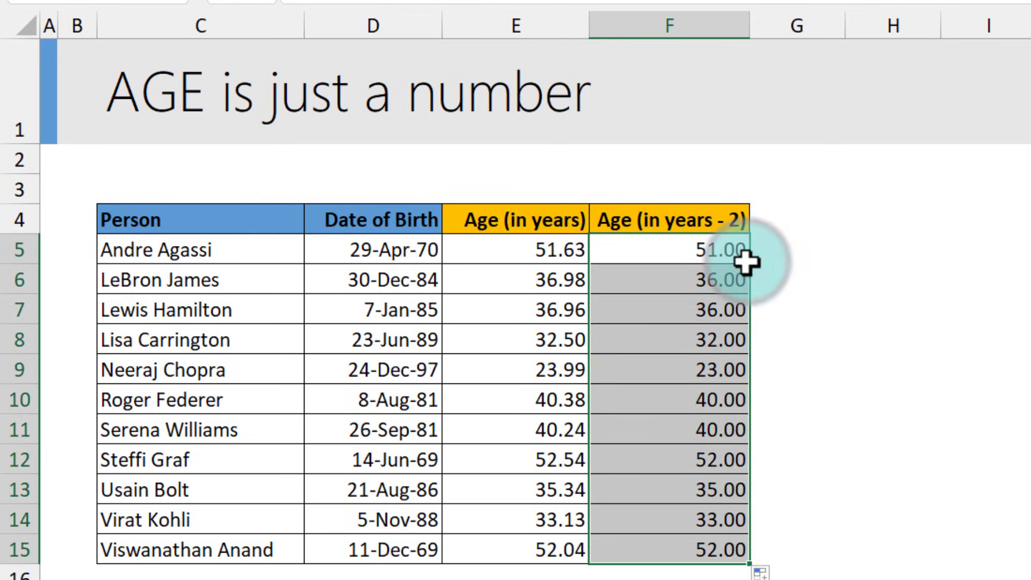
pyautogui.click(666, 252)
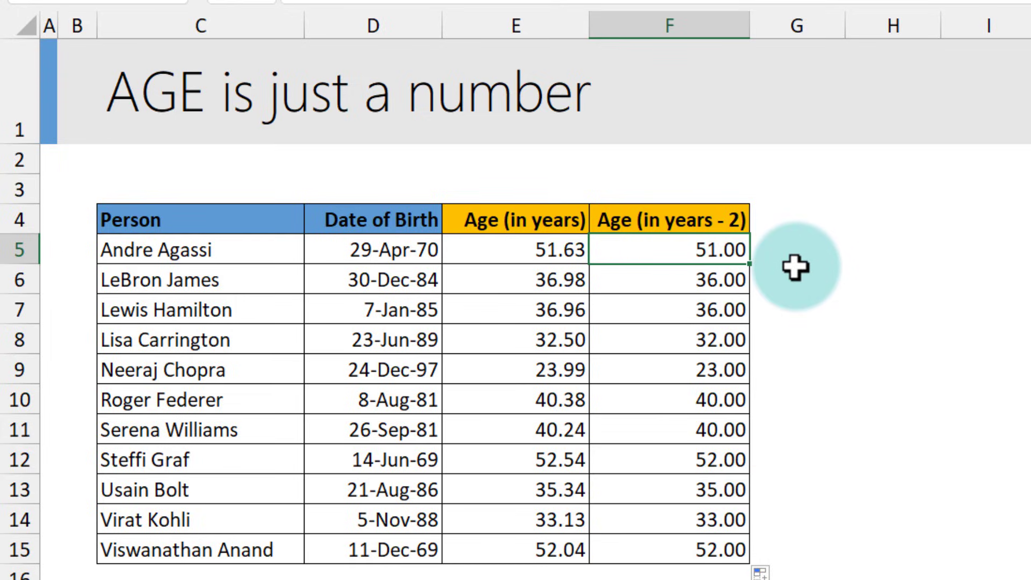
pyautogui.press('F2')
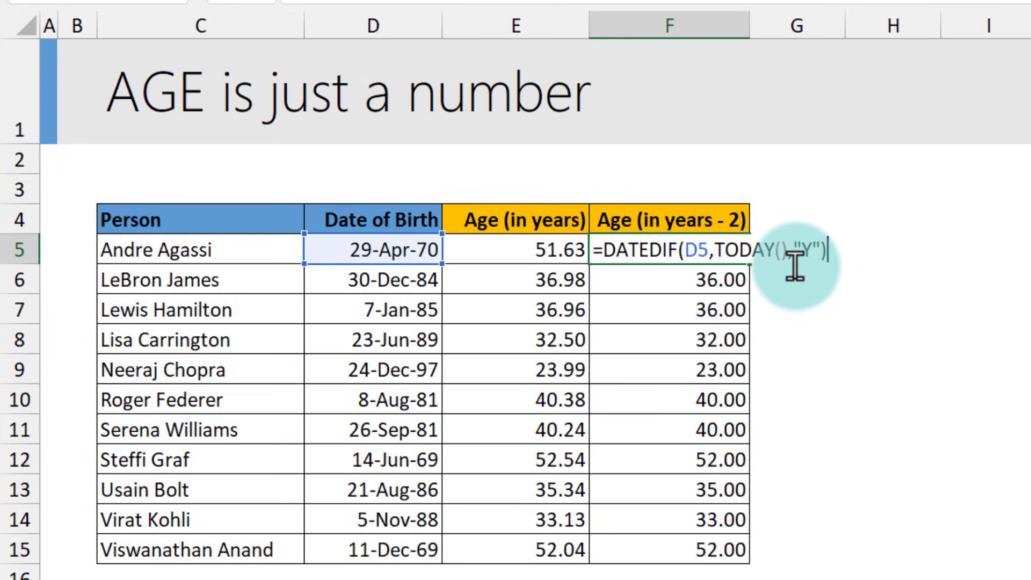
# - Look up the DATEDIF help article from F5's formula, close it, and finish editing F5
pyautogui.click(639, 252)
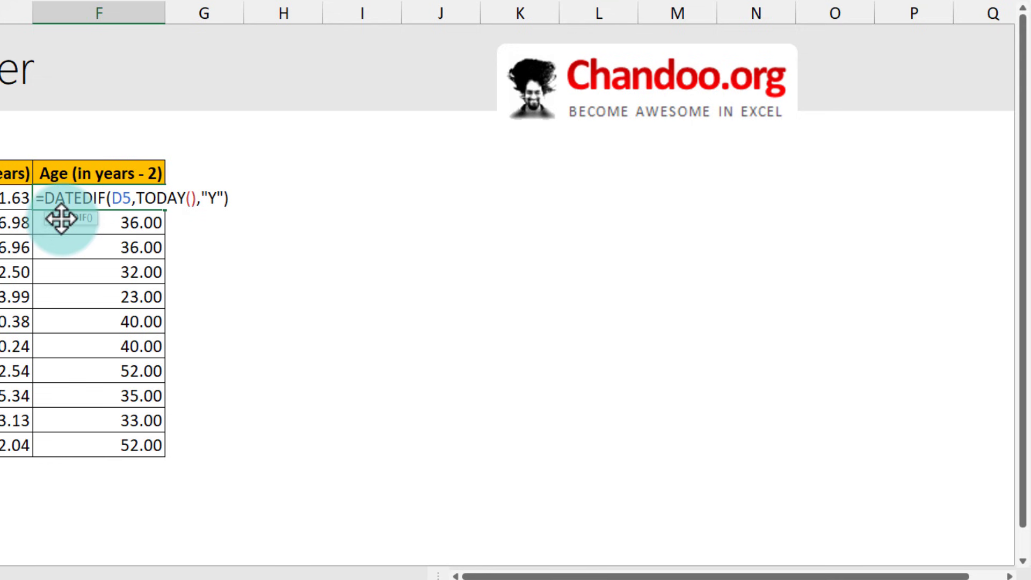
pyautogui.click(62, 219)
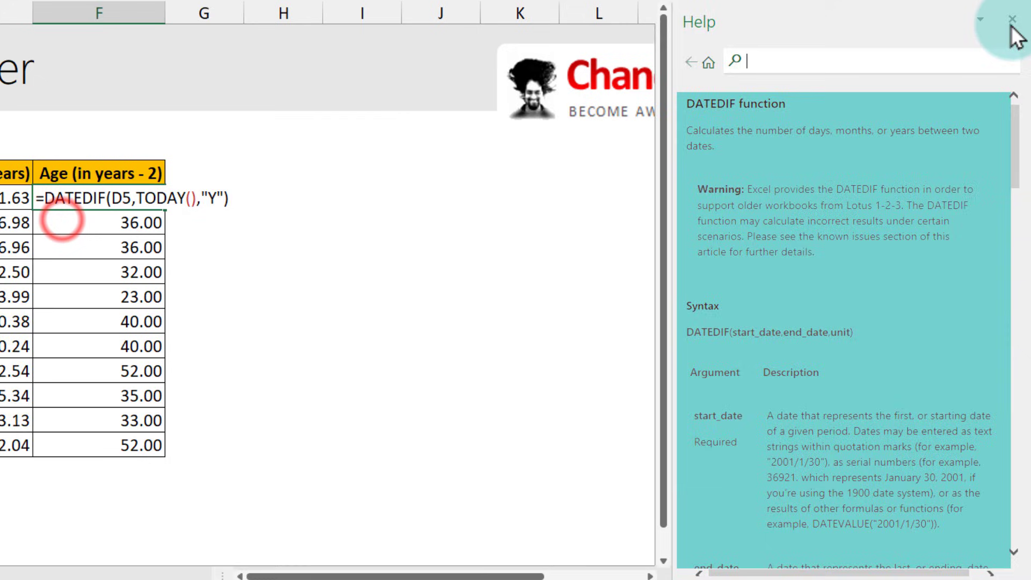
pyautogui.click(1011, 20)
pyautogui.hotkey('ctrl', 'Return')
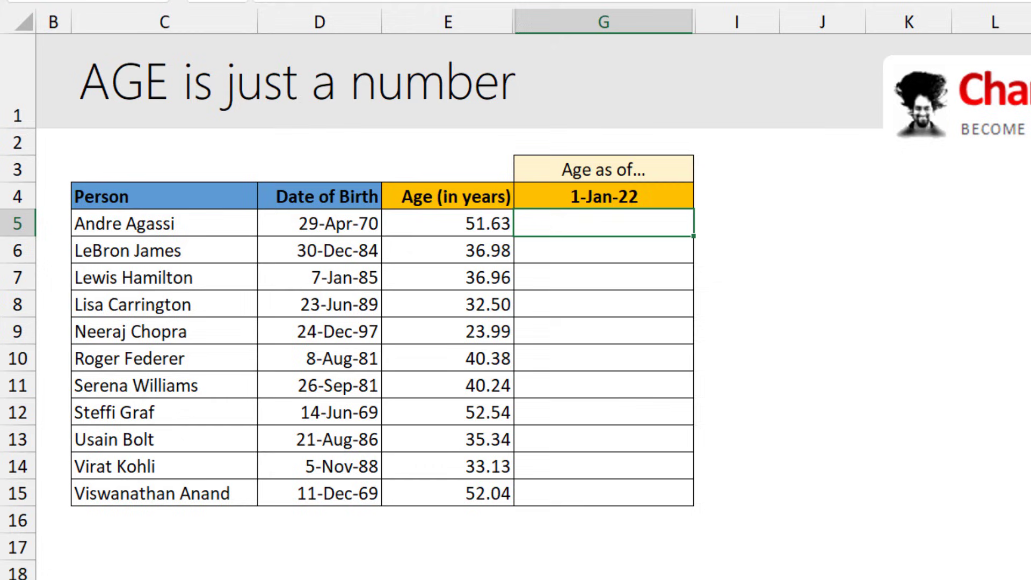
# - Enter =($G$4-D5)/365 in G5 for the age as of the G4 date
pyautogui.click(648, 197)
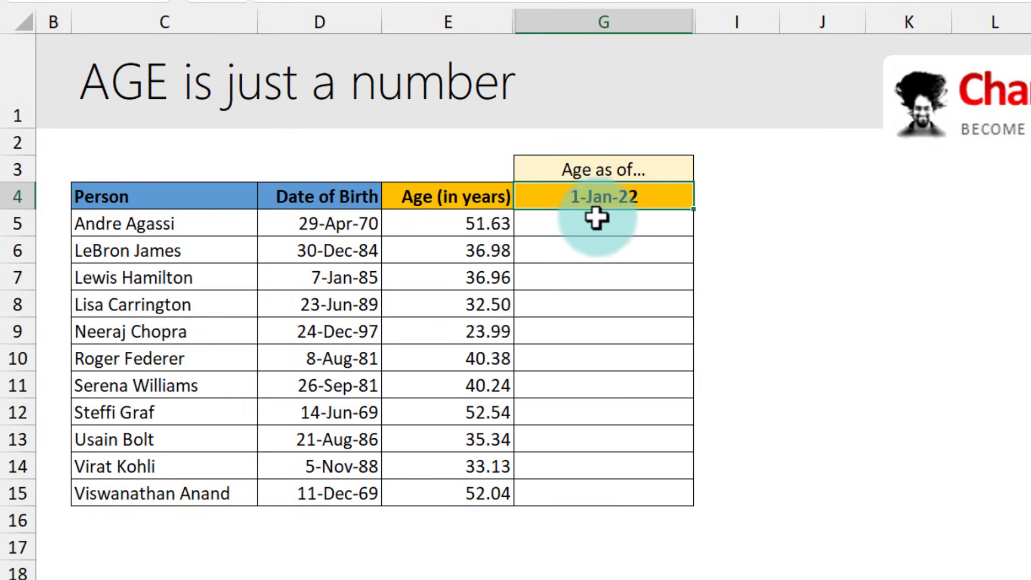
pyautogui.click(614, 227)
pyautogui.write('=')
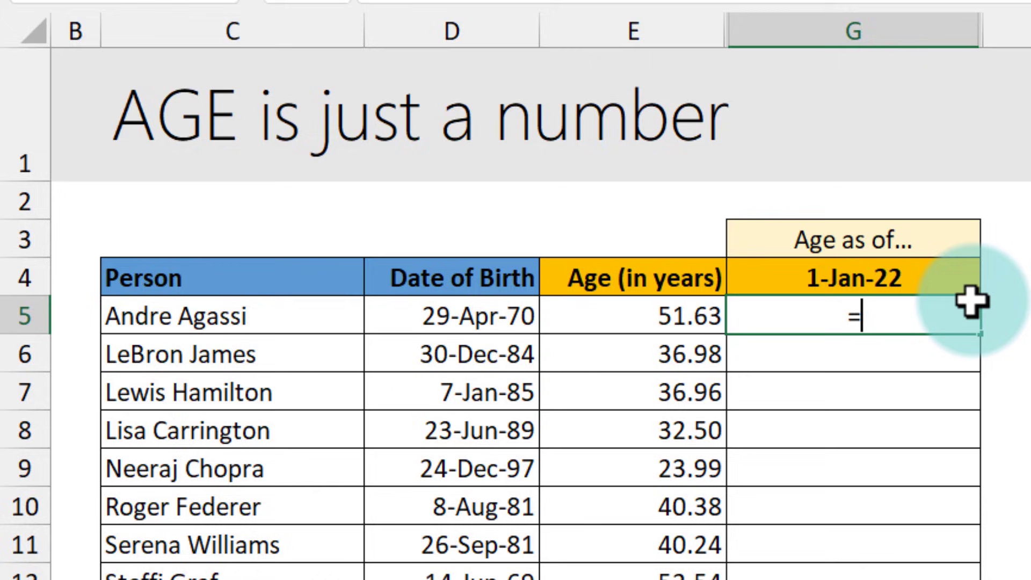
pyautogui.click(972, 293)
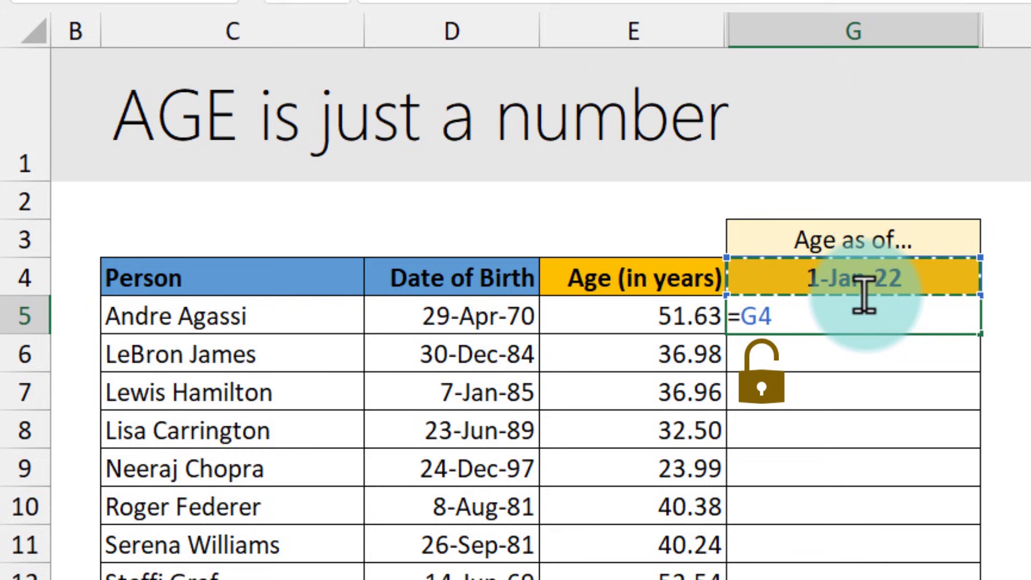
pyautogui.press('F4')
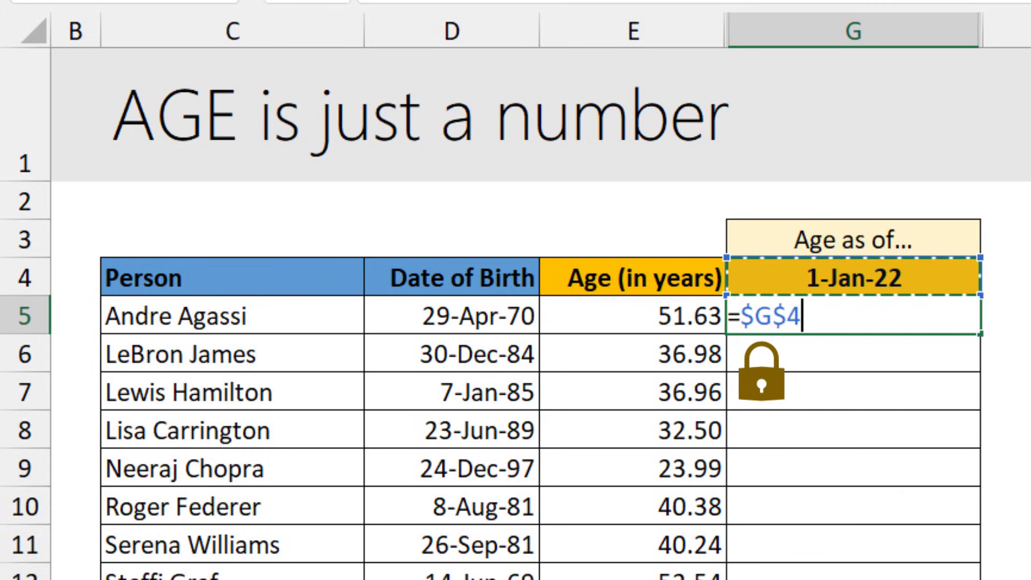
pyautogui.write('-')
pyautogui.click(432, 310)
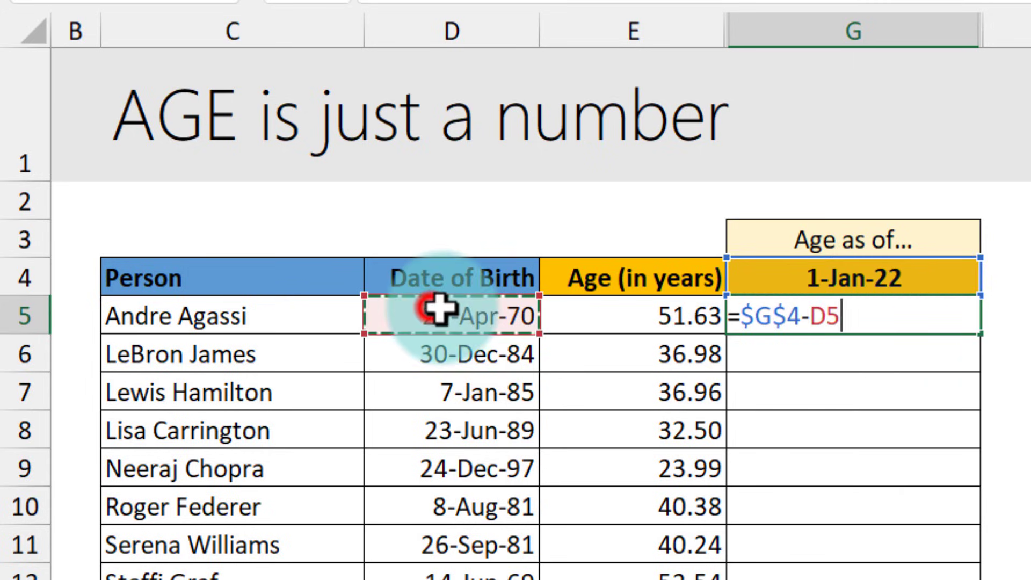
pyautogui.click(750, 321)
pyautogui.write('(')
pyautogui.press('End')
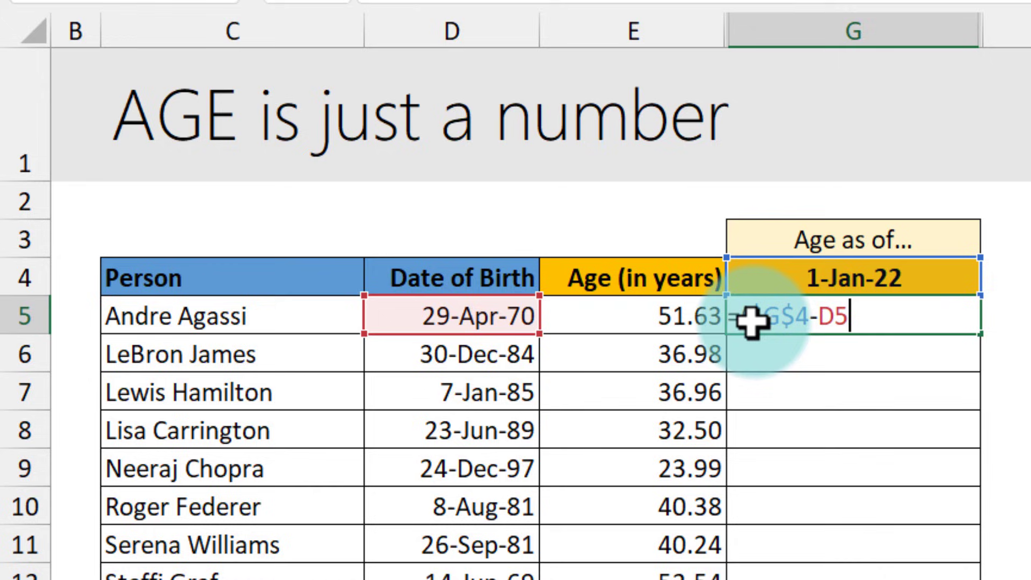
pyautogui.write(')/36')
pyautogui.write('5')
pyautogui.press('Return')
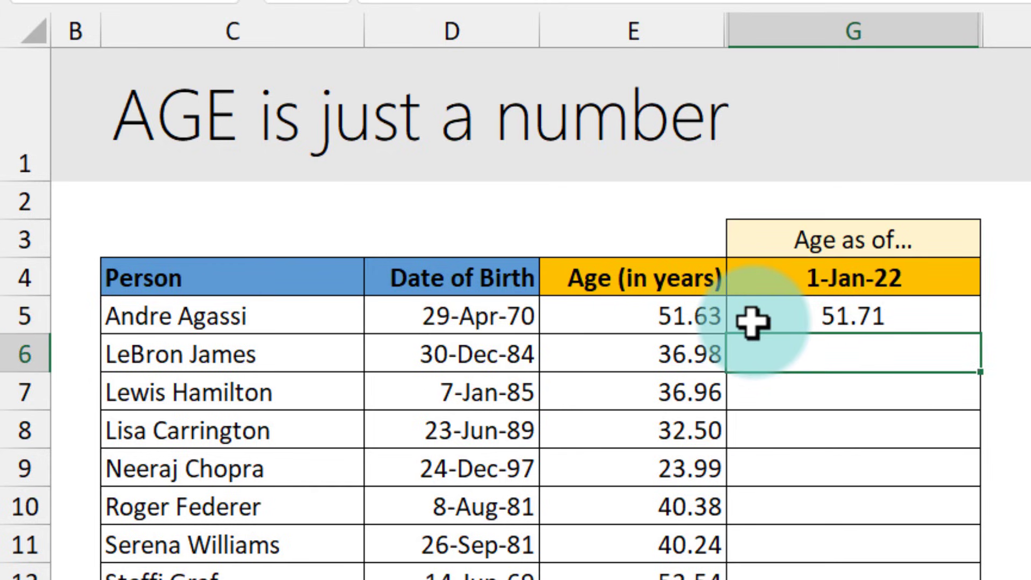
# - Fill the age-as-of formula down the column and change G4 to 31-Dec-2022
pyautogui.click(920, 315)
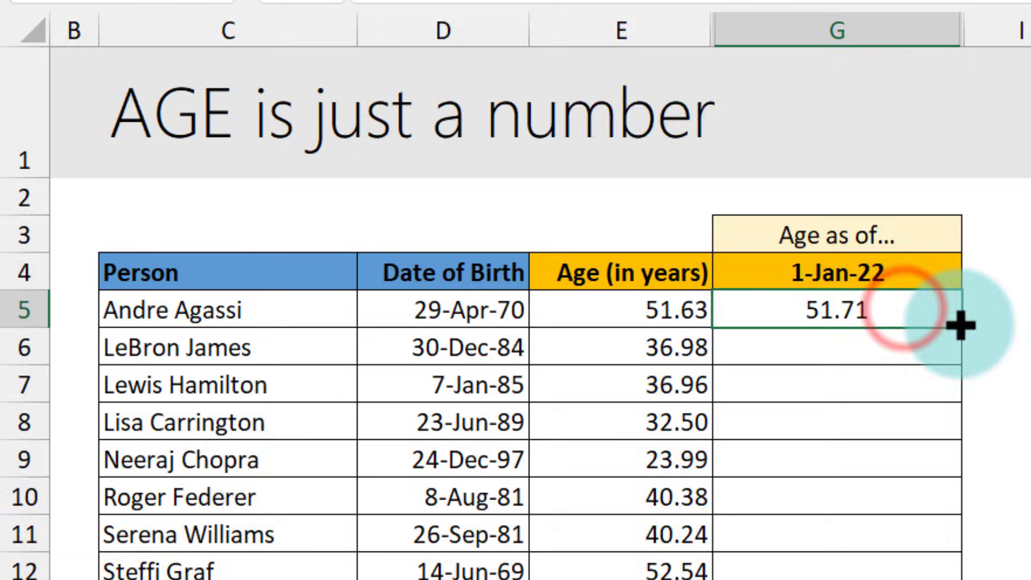
pyautogui.doubleClick(959, 324)
pyautogui.click(891, 270)
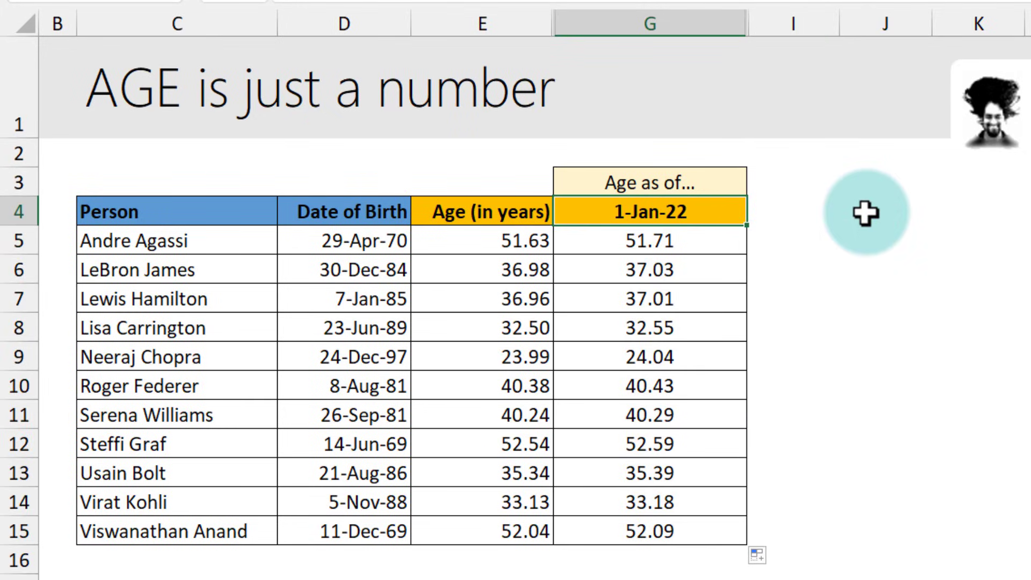
pyautogui.write('31-dec-2022')
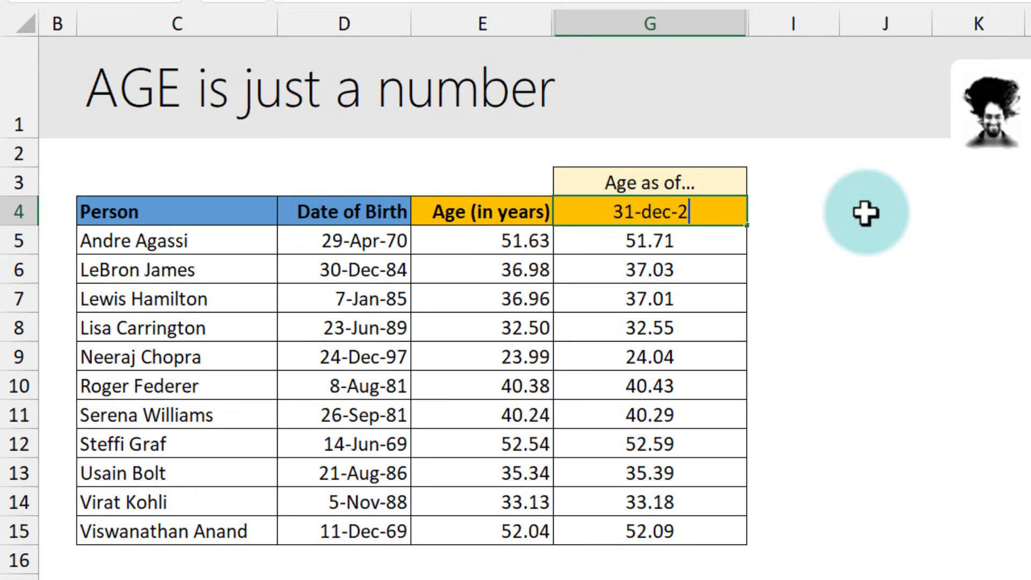
pyautogui.press('Return')
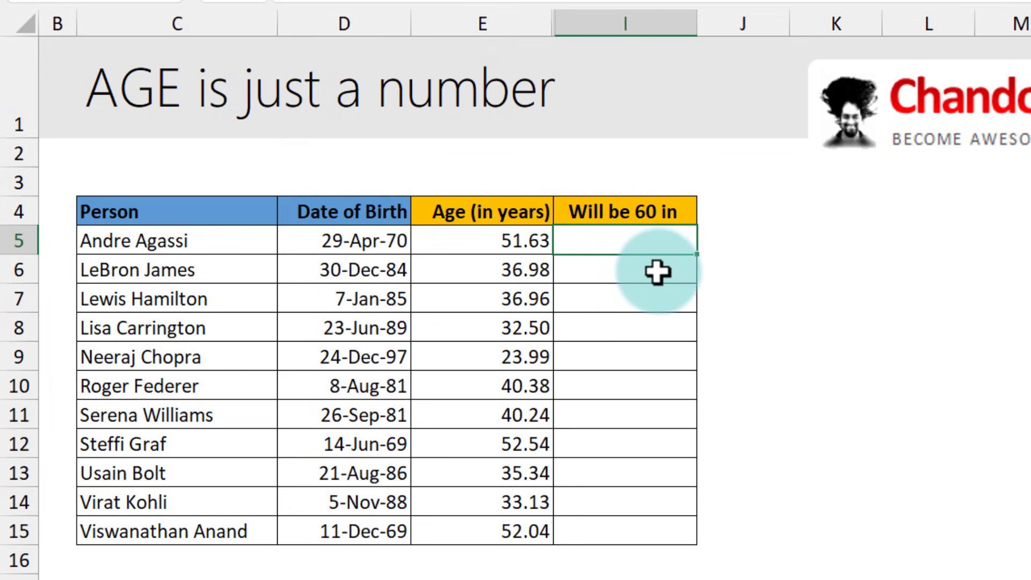
# - Start the days-until-60 formula in I5
pyautogui.write('=')
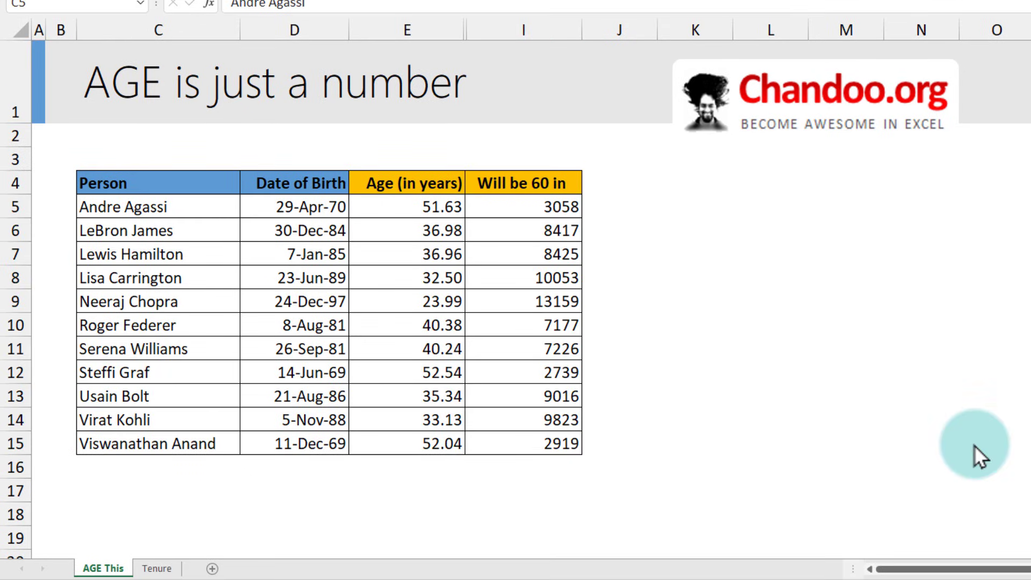
pyautogui.click(153, 567)
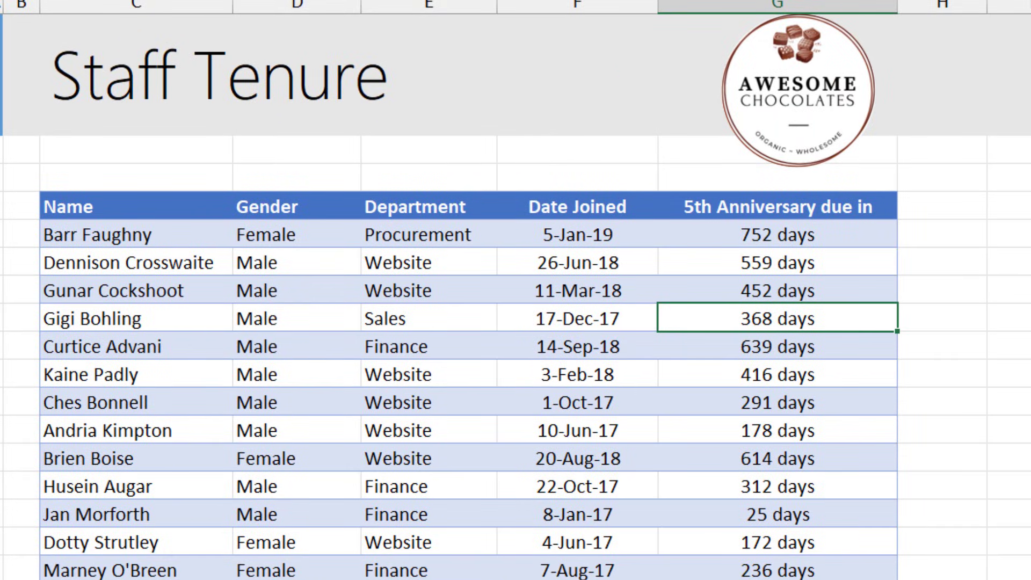
pyautogui.click(829, 238)
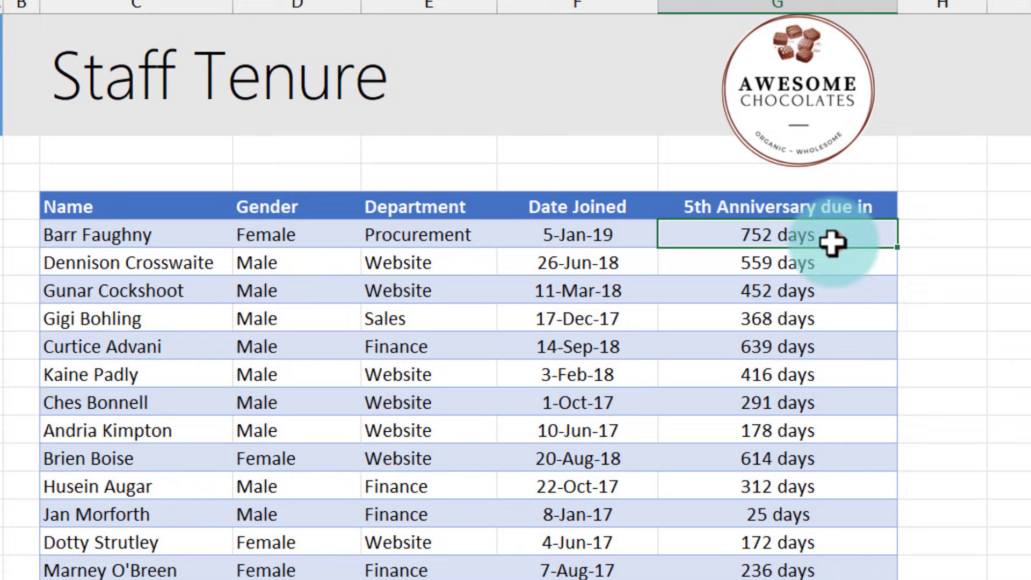
pyautogui.press('F2')
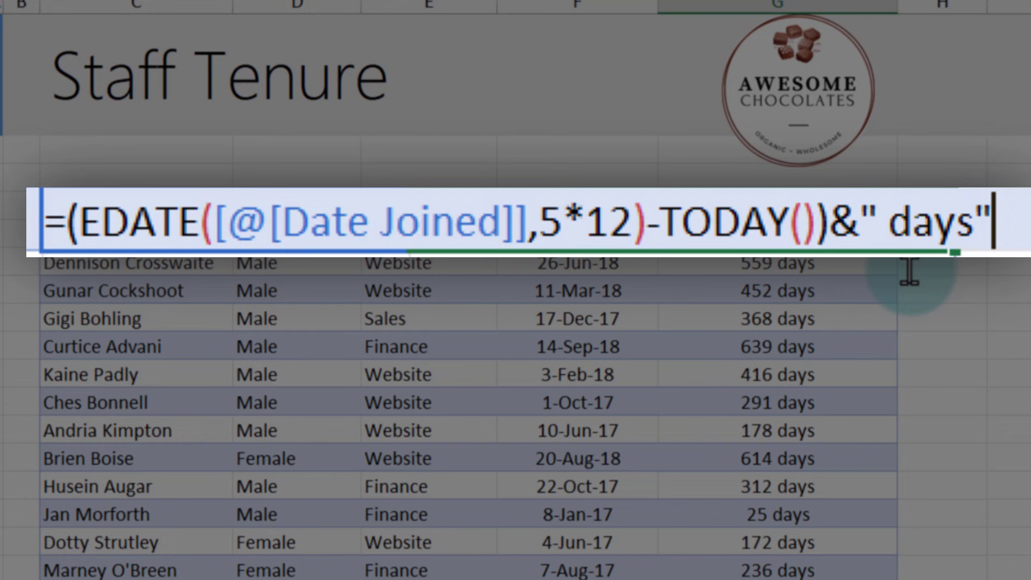
pyautogui.press('Escape')
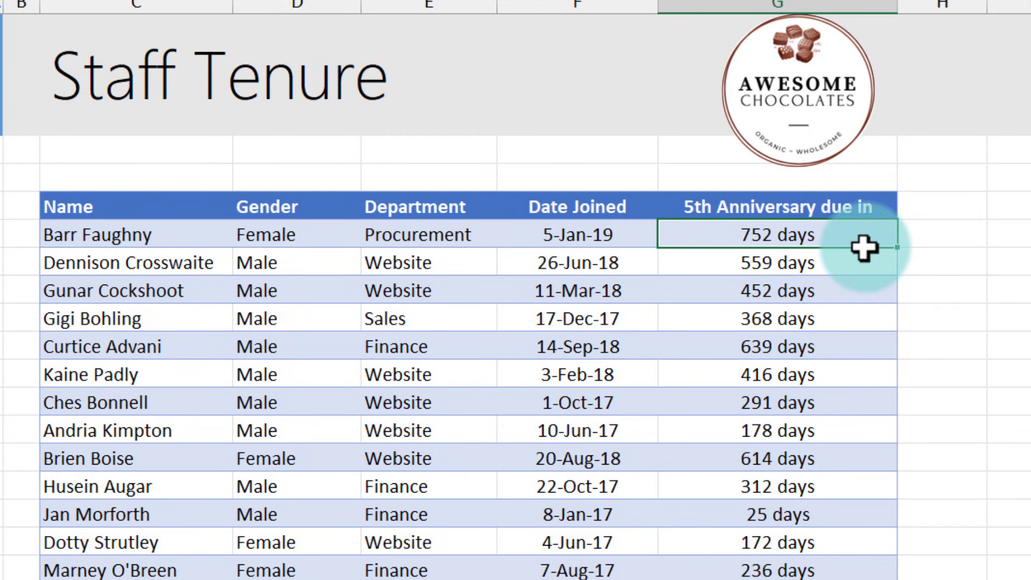
pyautogui.click(847, 514)
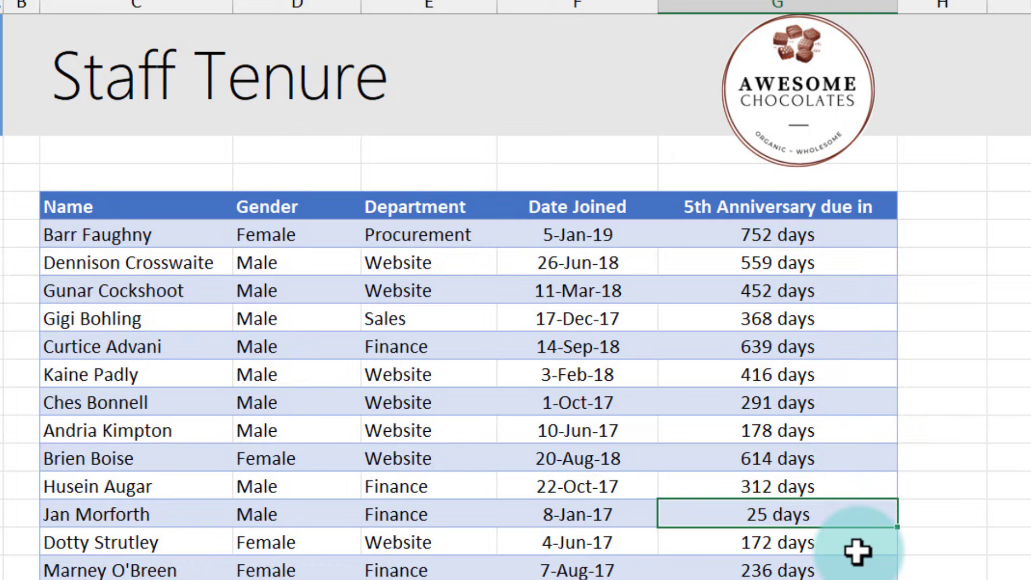